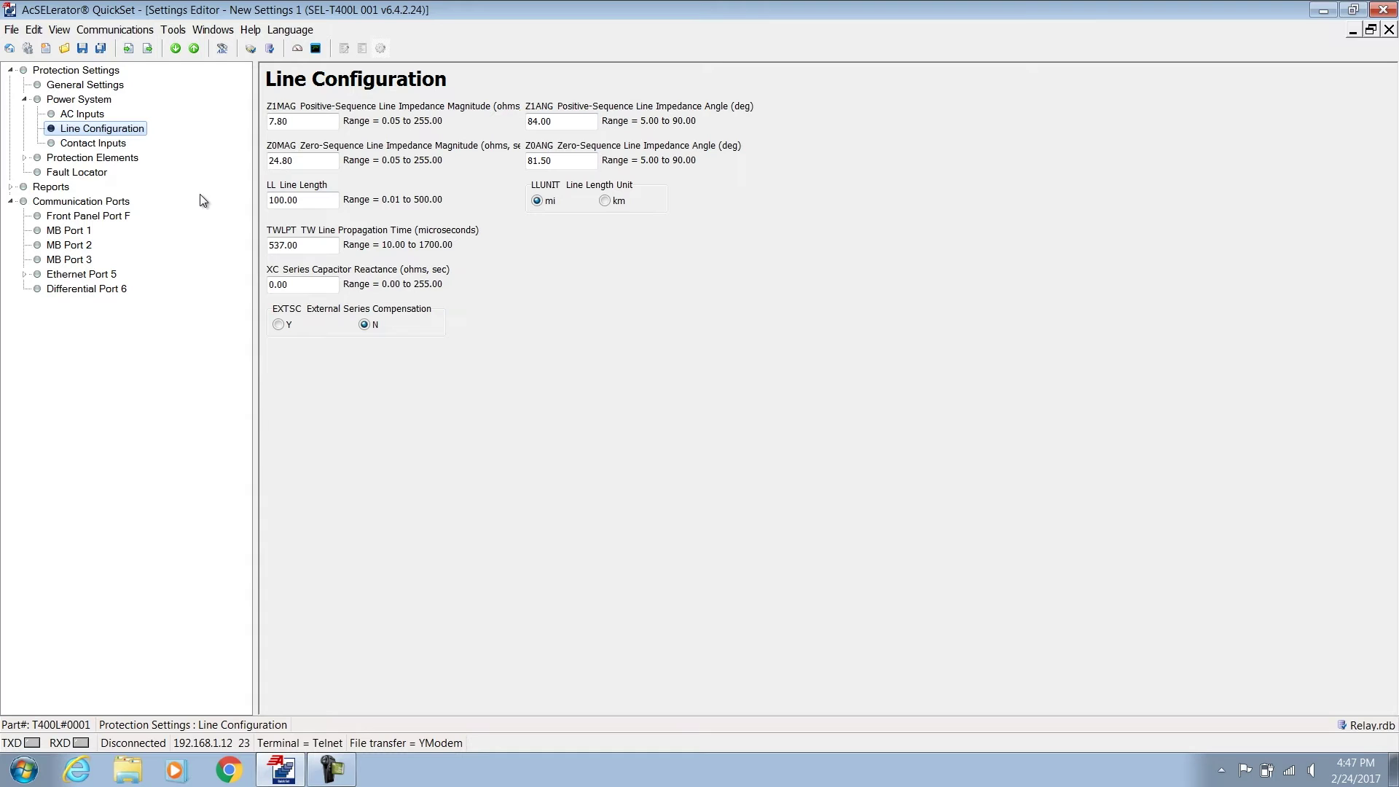
# - Set Z1MAG to 3.11, Z0MAG to 9.02 and Z0ANG to 78
pyautogui.click(317, 124)
pyautogui.press('BackSpace')
pyautogui.press('BackSpace')
pyautogui.press('BackSpace')
pyautogui.press('BackSpace')
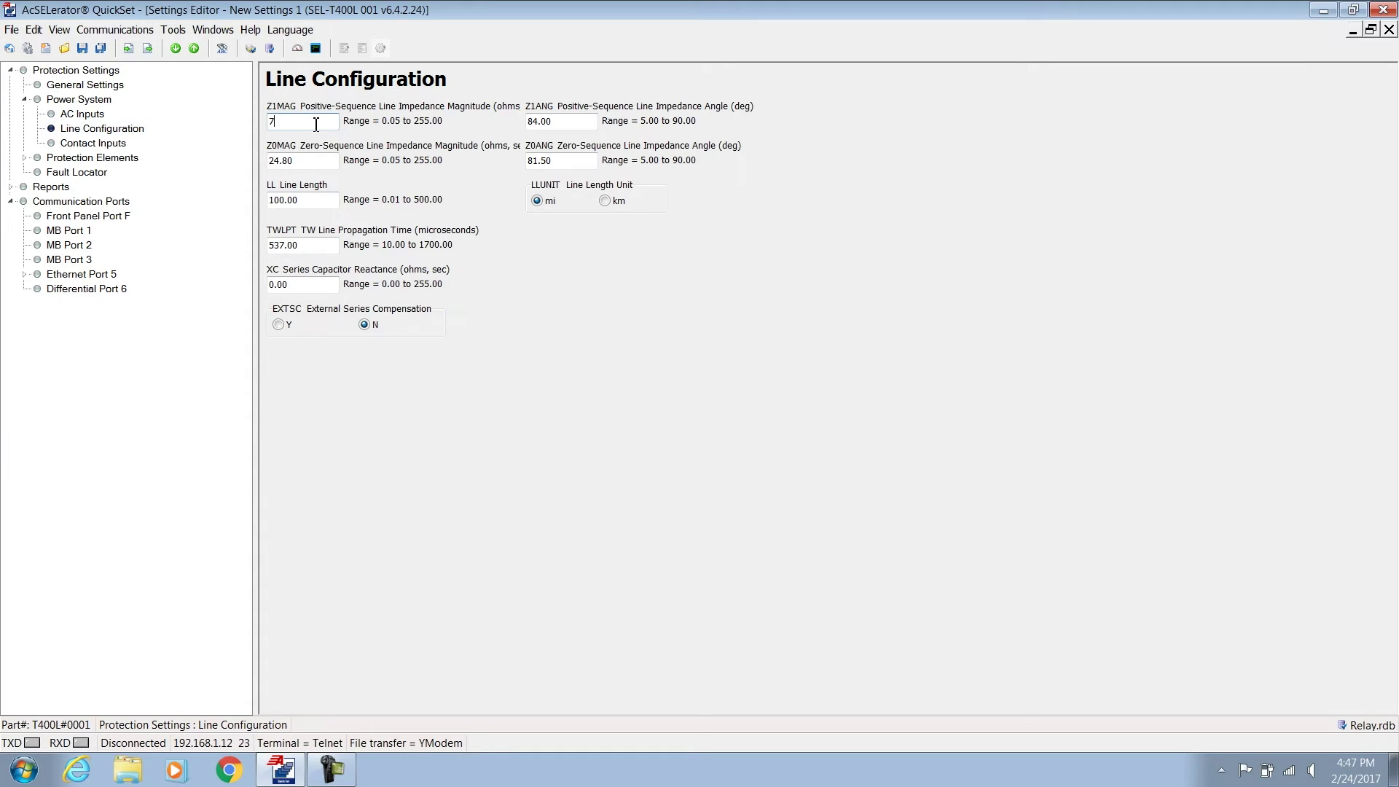
pyautogui.write('3.11')
pyautogui.click(563, 120)
pyautogui.moveTo(309, 160); pyautogui.dragTo(284, 159)
pyautogui.doubleClick(283, 161)
pyautogui.write('9.02')
pyautogui.doubleClick(539, 158)
pyautogui.write('78')
# - Change the LL line length from 100.00 to 120
pyautogui.click(320, 202)
pyautogui.moveTo(320, 201); pyautogui.dragTo(221, 201)
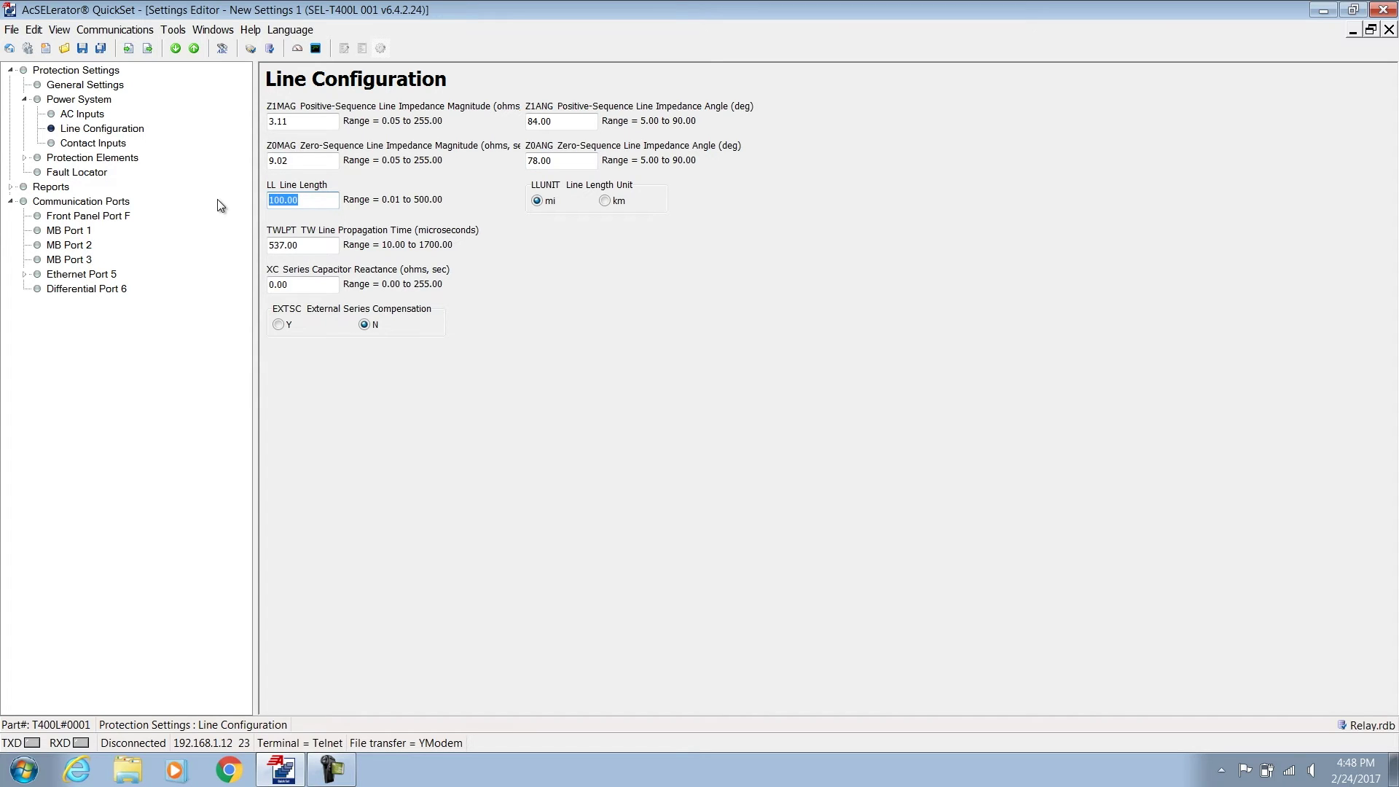
pyautogui.write('120')
pyautogui.click(542, 198)
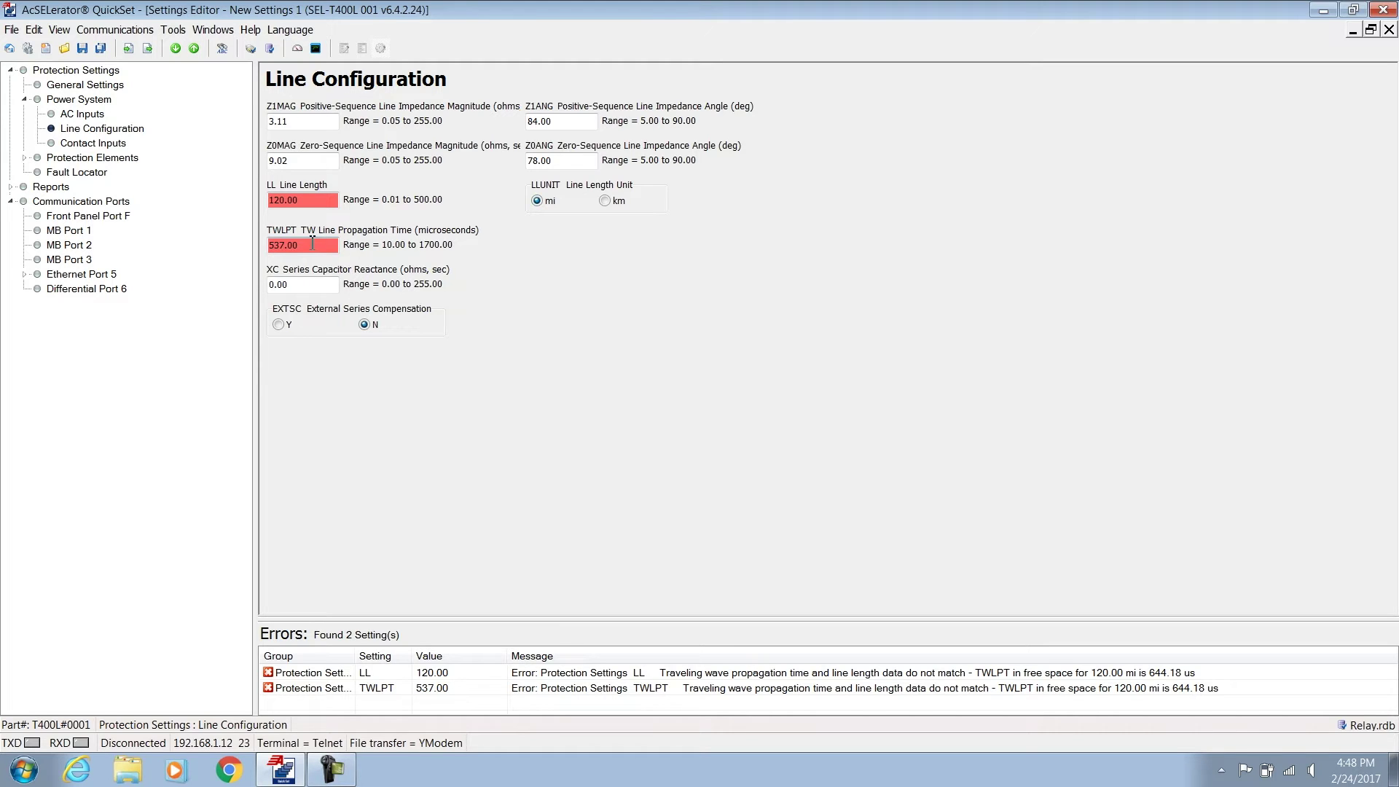
pyautogui.moveTo(313, 244); pyautogui.dragTo(232, 246)
pyautogui.write('680.27')
# - Commit a TWLPT of 680.27 µs in place of 537.00 to clear the mismatch errors
pyautogui.click(326, 285)
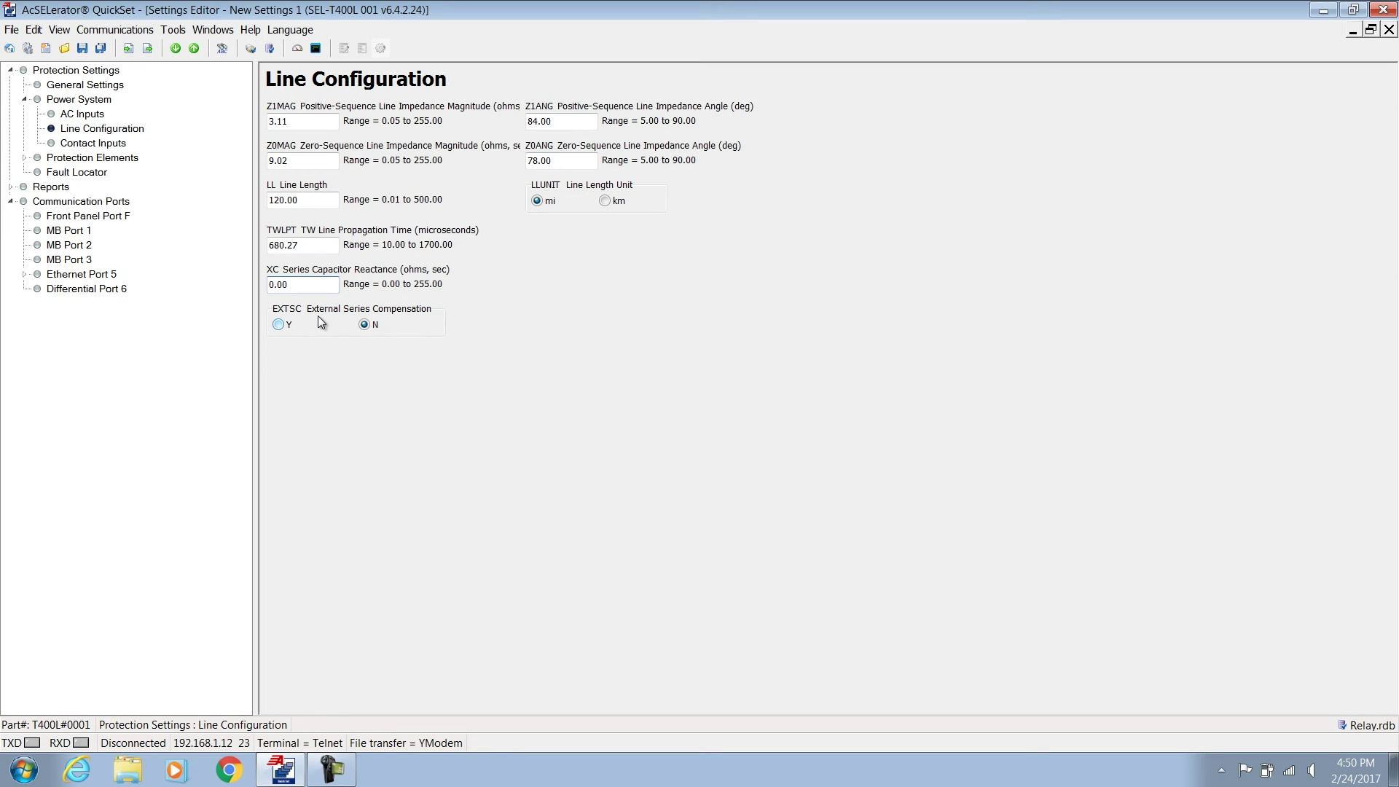
pyautogui.click(359, 323)
# - On the AC Inputs page, keep NFREQ at 60 Hz and select COMB for LINEI
pyautogui.click(83, 117)
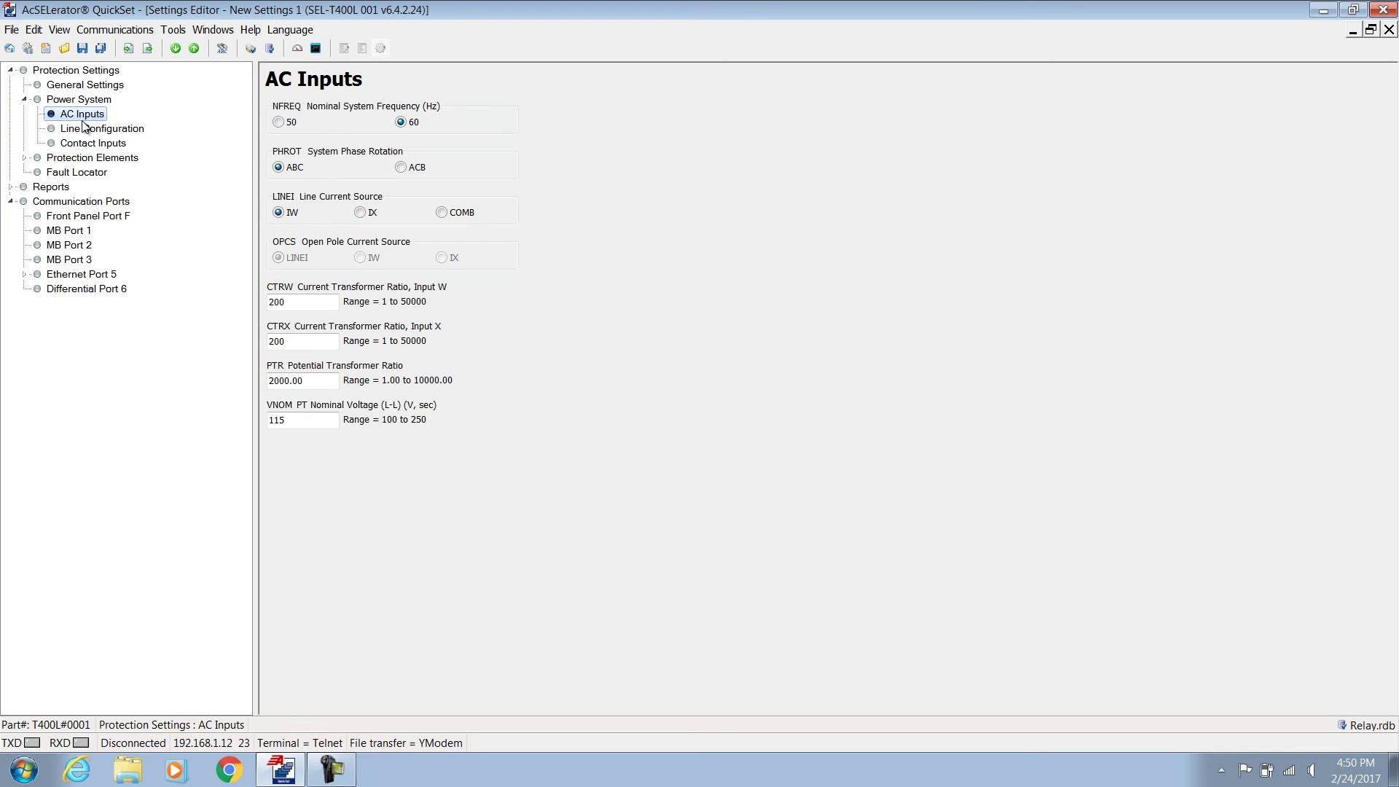
pyautogui.click(402, 122)
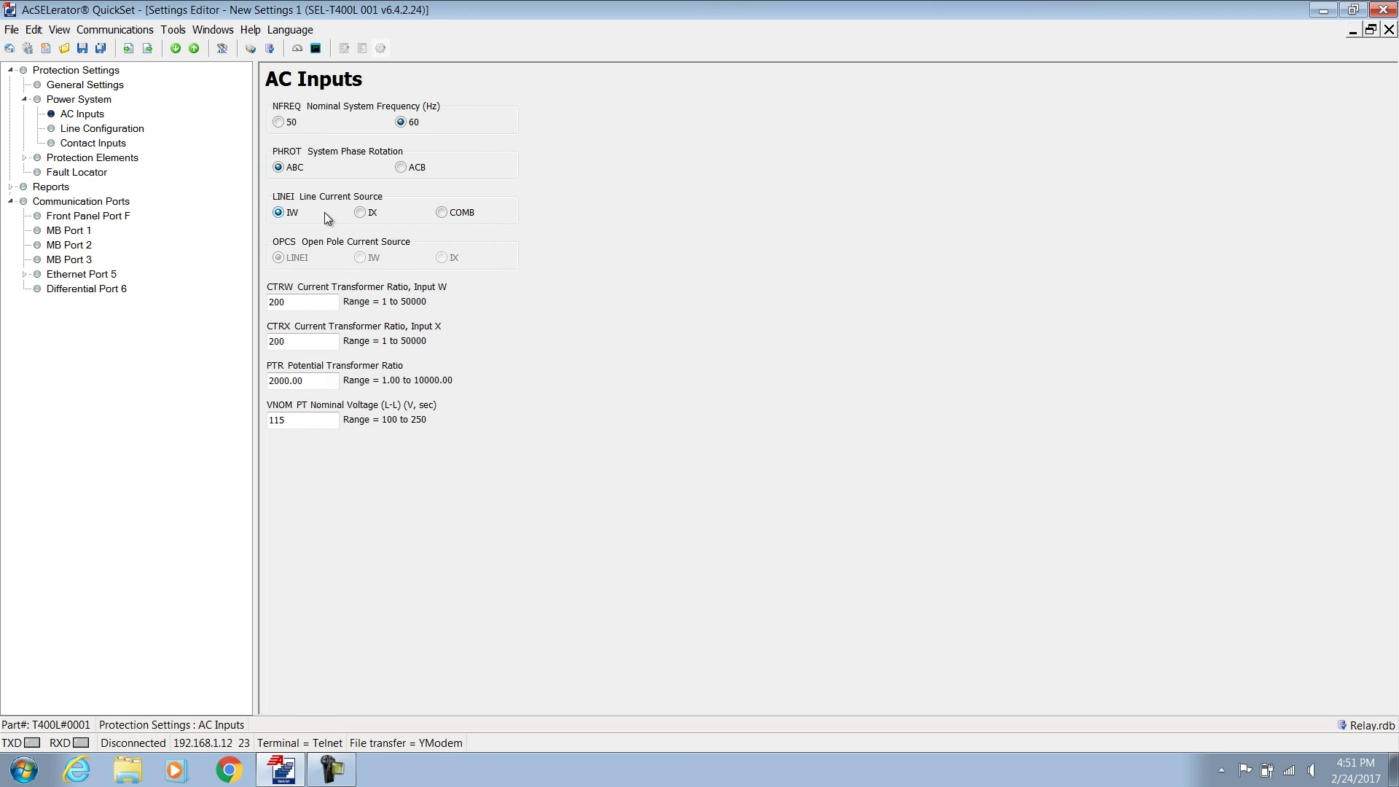
pyautogui.click(442, 214)
# - Set the CTRW ratio to 160 and the CTRX ratio to 200
pyautogui.press('BackSpace')
pyautogui.press('BackSpace')
pyautogui.press('BackSpace')
pyautogui.write('160')
pyautogui.click(293, 344)
pyautogui.press('BackSpace')
pyautogui.press('BackSpace')
pyautogui.press('BackSpace')
pyautogui.write('200')
# - Set the PTR ratio to 4166.67 and VNOM to 120
pyautogui.click(316, 382)
pyautogui.press('BackSpace')
pyautogui.press('BackSpace')
pyautogui.press('BackSpace')
pyautogui.press('BackSpace')
pyautogui.press('BackSpace')
pyautogui.press('BackSpace')
pyautogui.click(127, 133)
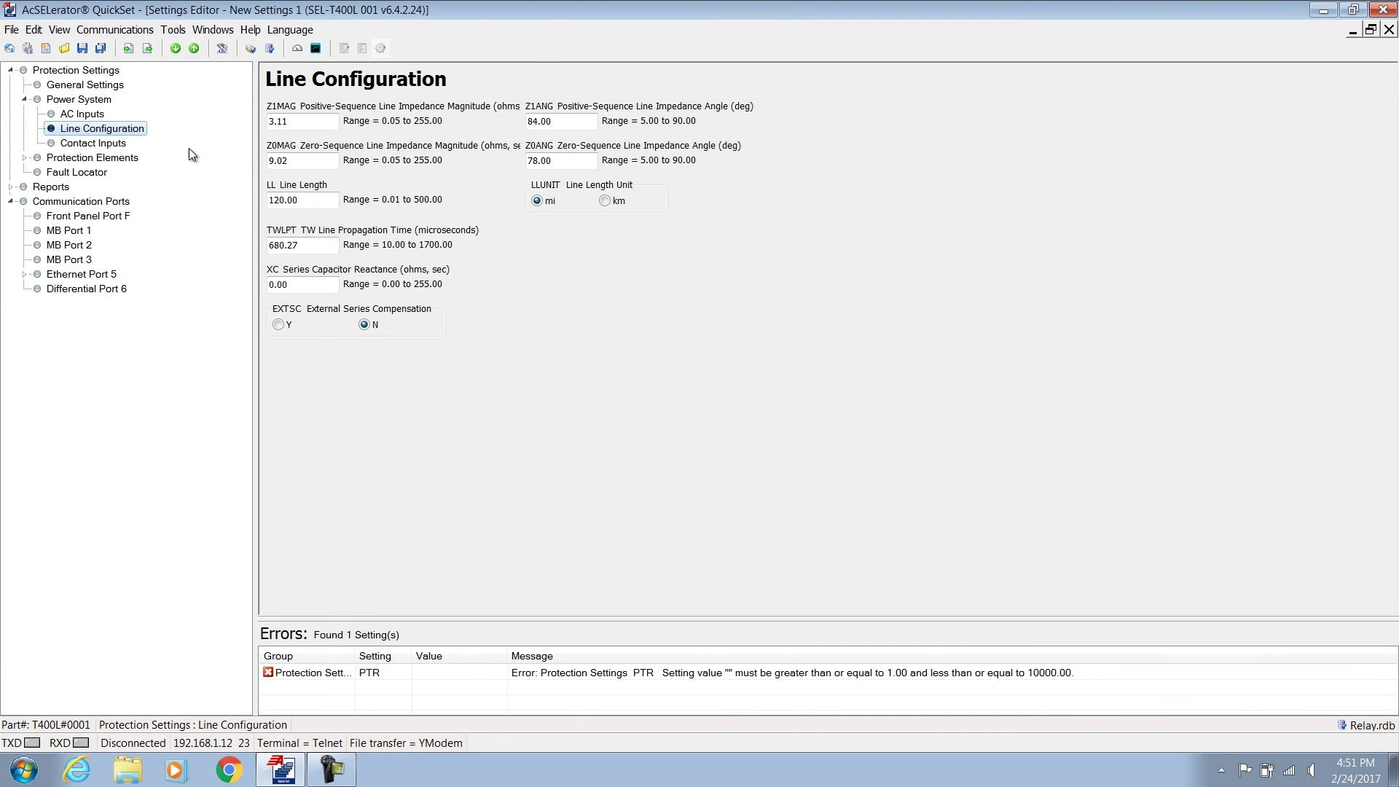
pyautogui.click(86, 117)
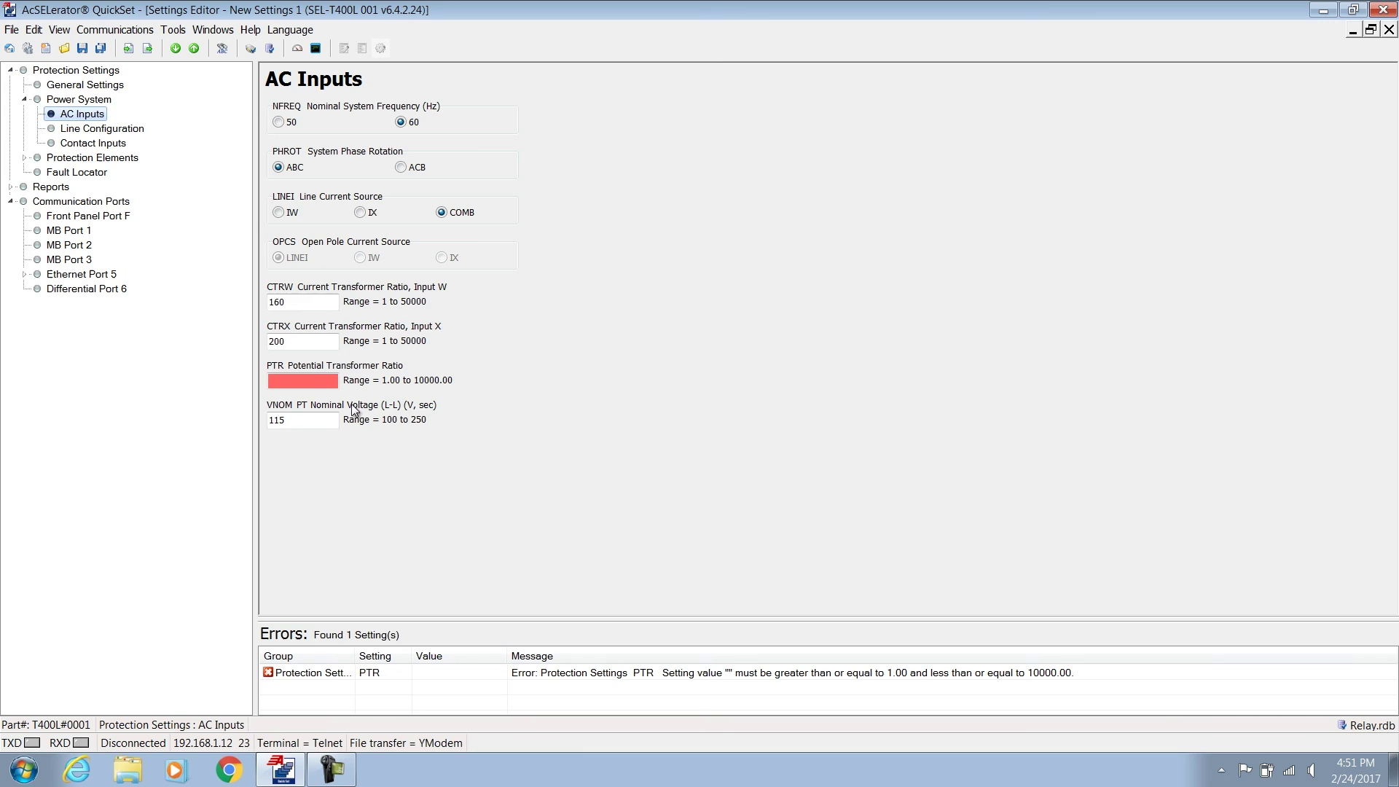
pyautogui.click(316, 379)
pyautogui.write('41')
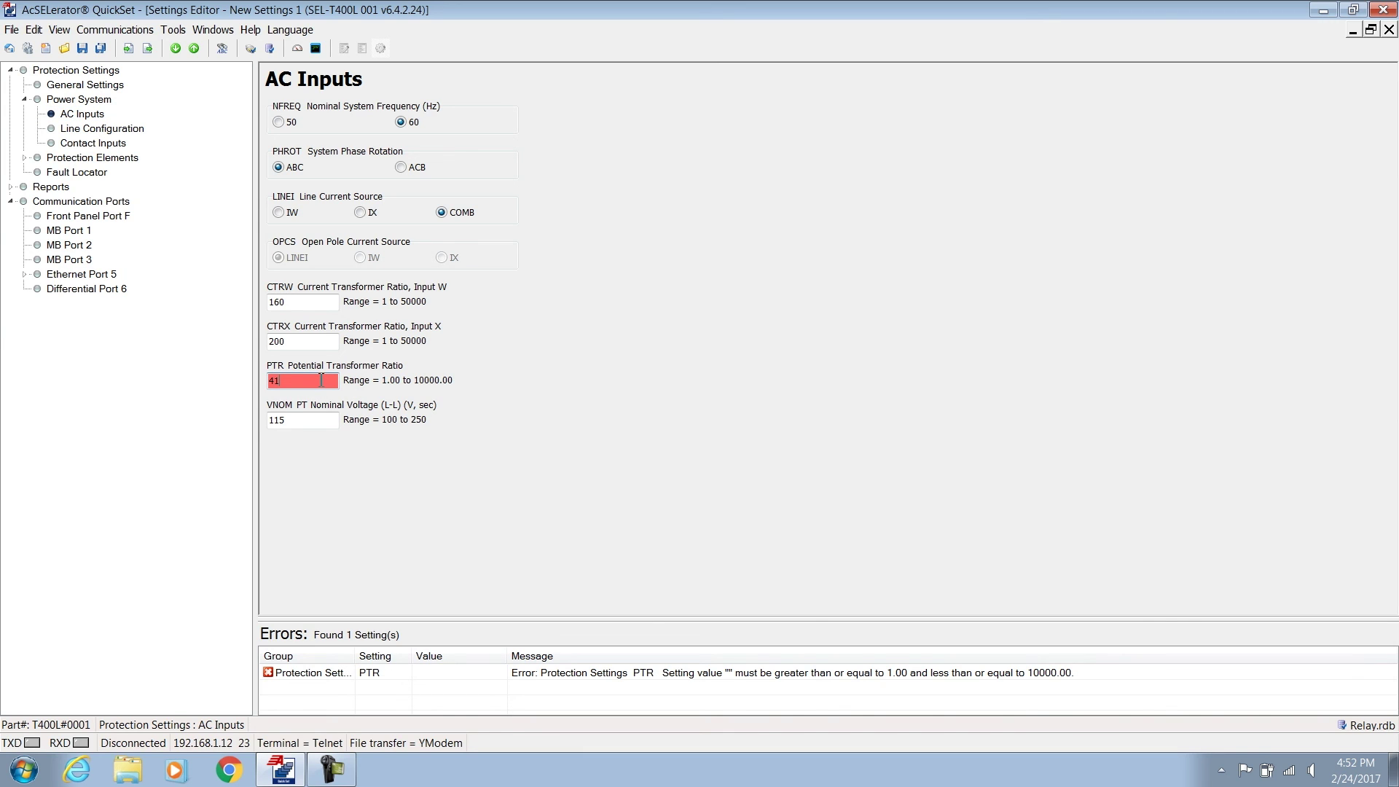
pyautogui.write('66.67')
pyautogui.press('Tab')
pyautogui.write('120')
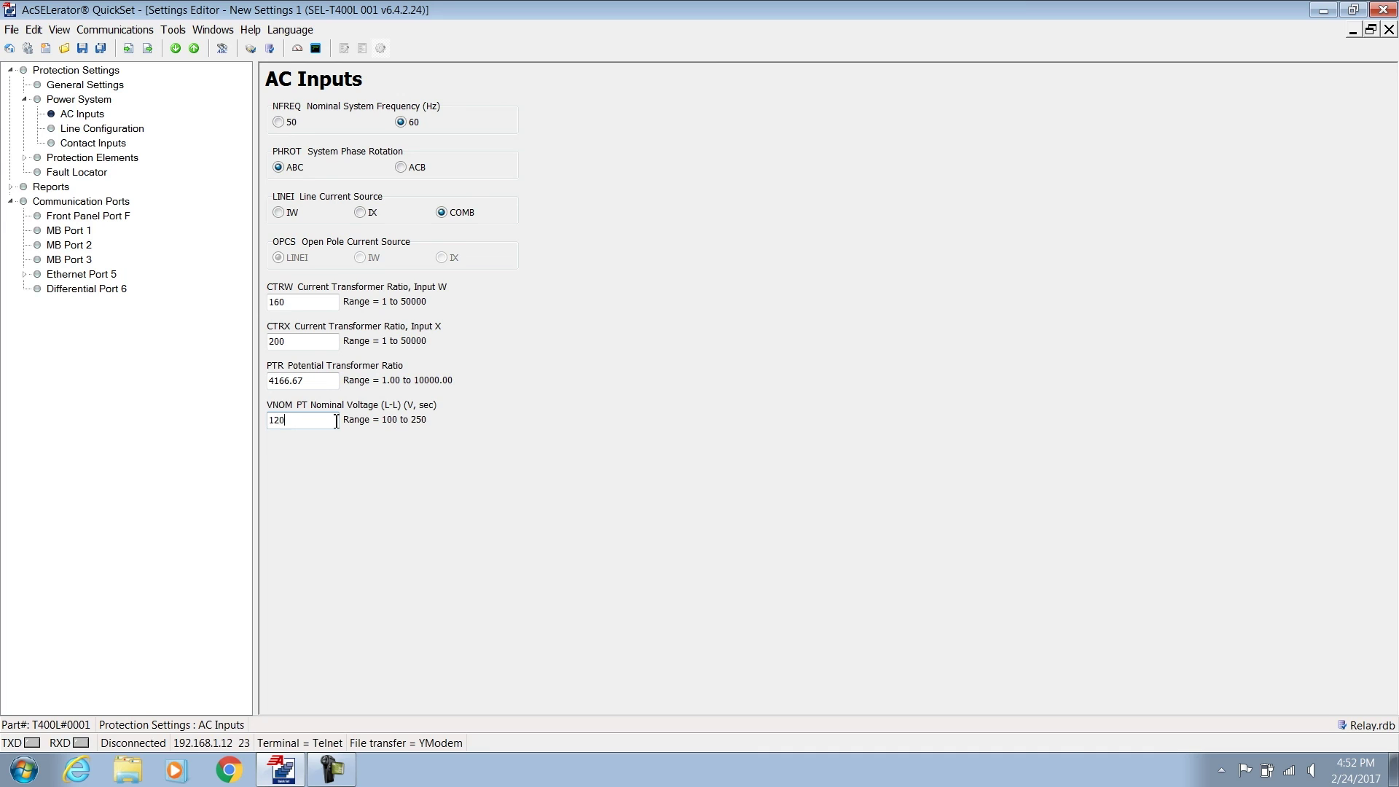